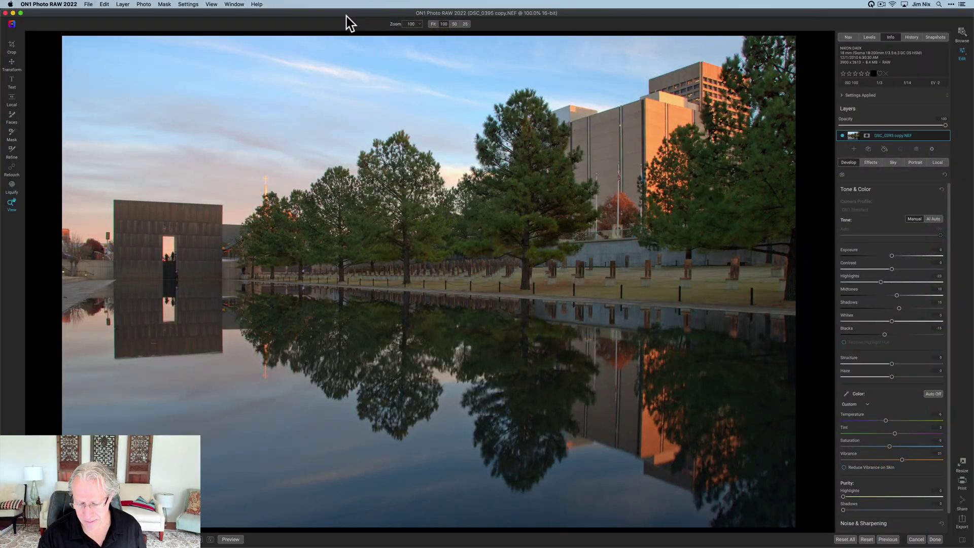
# Compare the edited photo with the original by toggling the preview off and on.
pyautogui.press('\\')
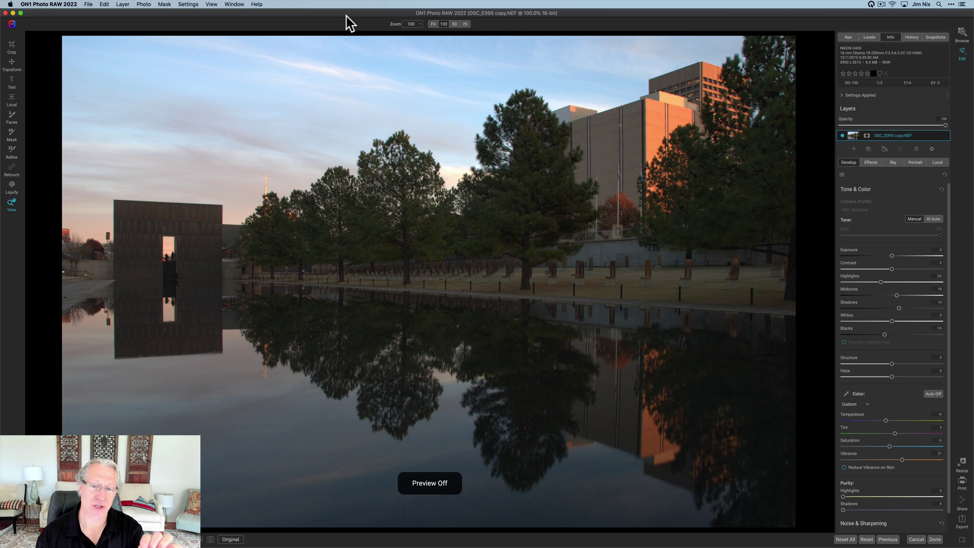
pyautogui.press('\\')
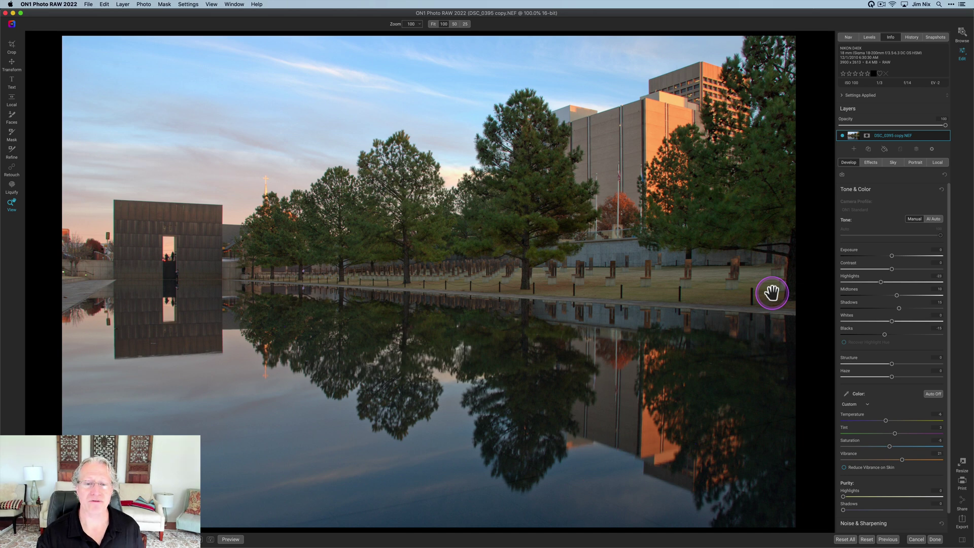
pyautogui.press('\\')
pyautogui.press('\\')
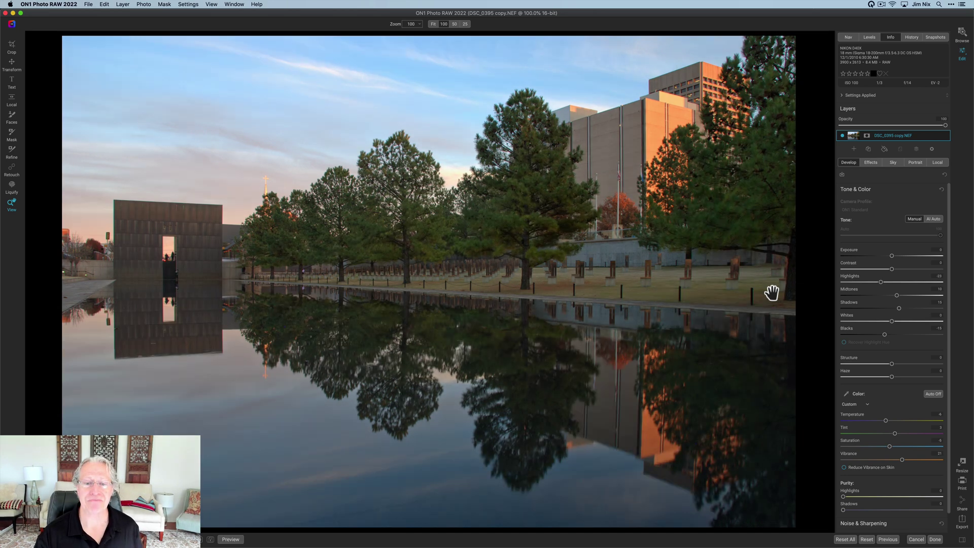
# Add a Color Balance filter with its highlights amount at about 45, and compare the photo with and without it.
pyautogui.click(869, 162)
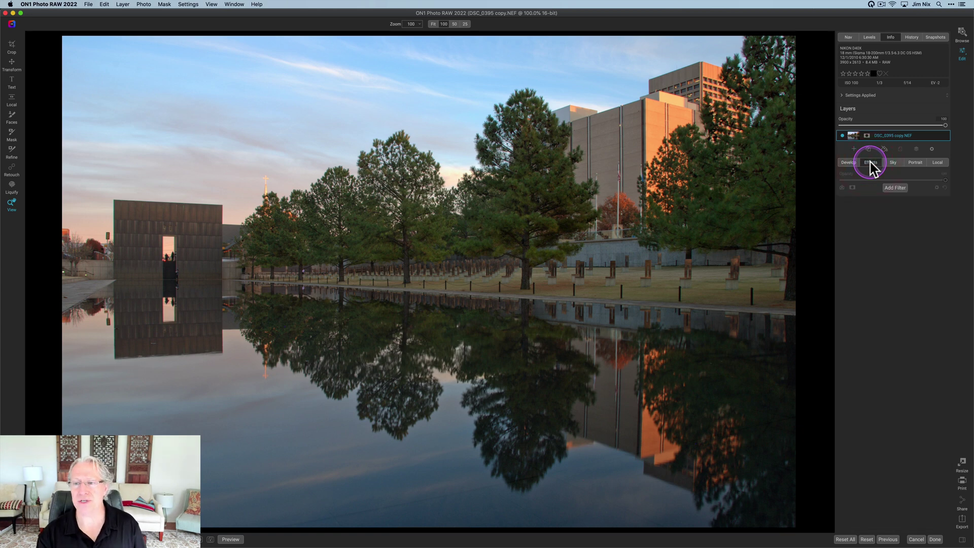
pyautogui.click(894, 187)
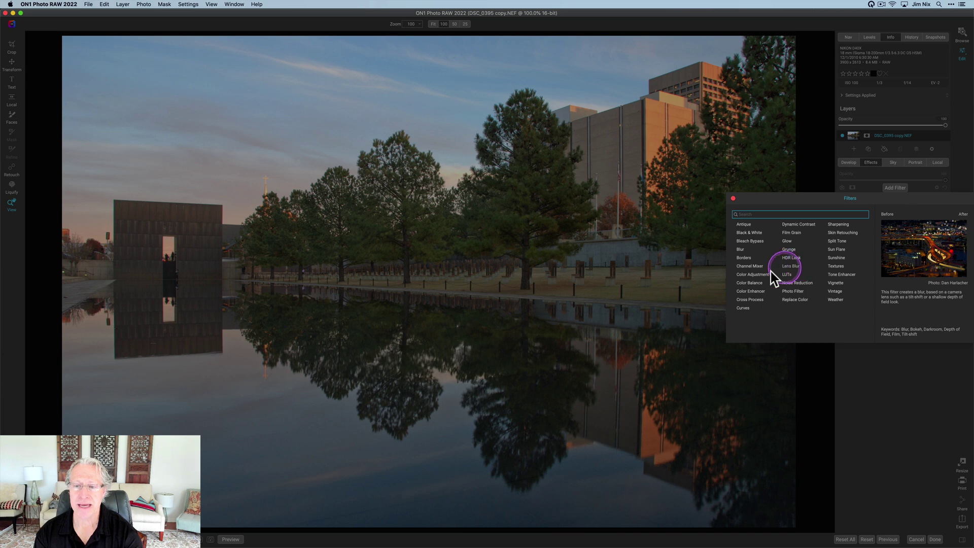
pyautogui.click(751, 283)
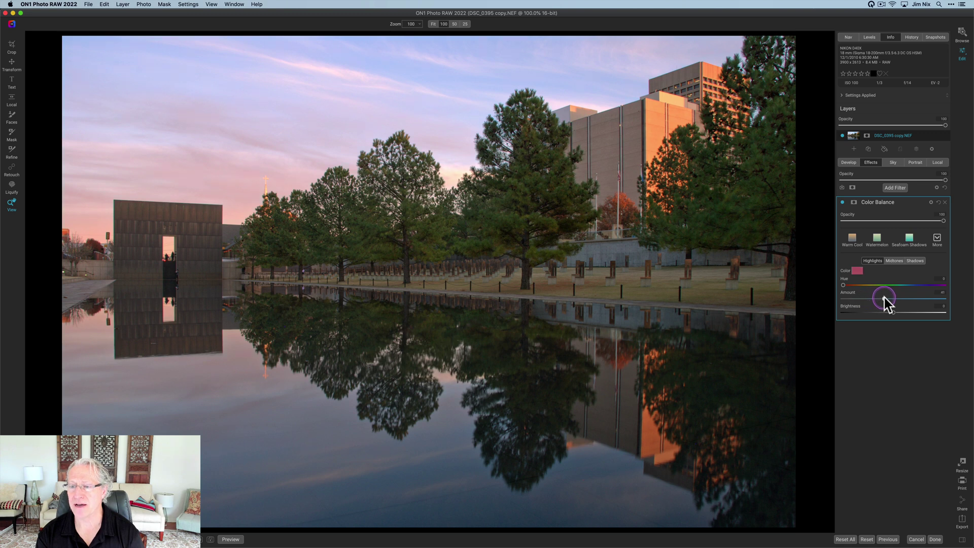
pyautogui.moveTo(884, 297); pyautogui.dragTo(887, 298)
pyautogui.click(842, 202)
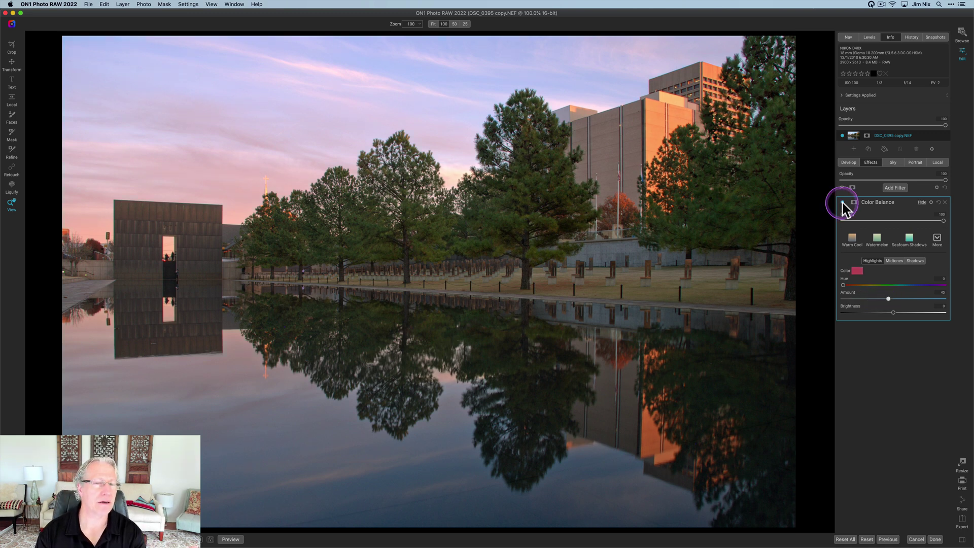
pyautogui.click(842, 203)
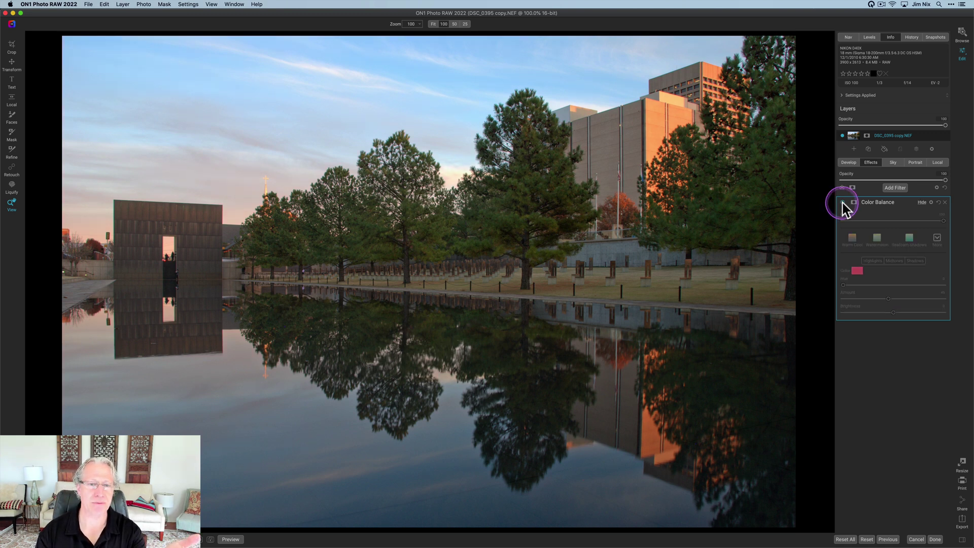
pyautogui.click(842, 203)
# Add a Dynamic Contrast filter with its default settings, and compare the photo with and without it.
pyautogui.click(897, 187)
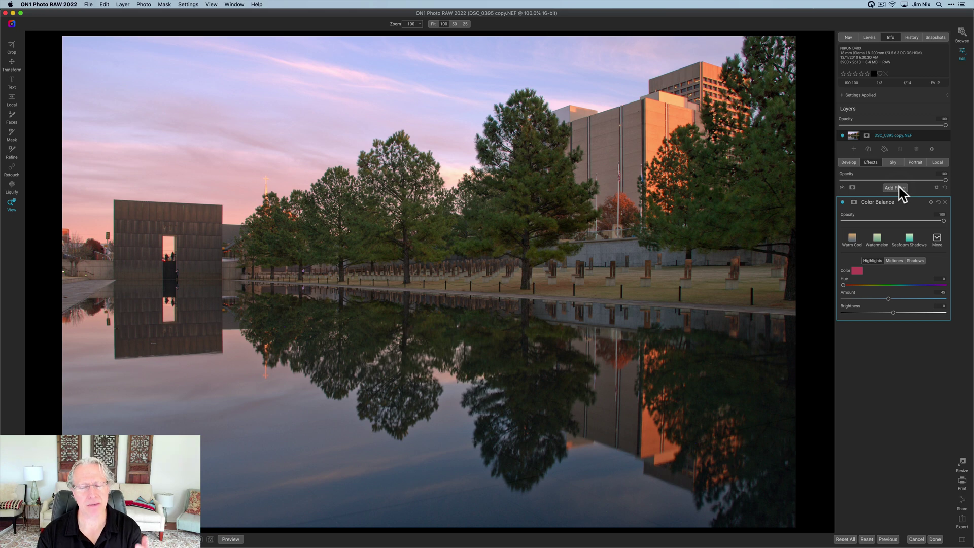
pyautogui.click(798, 224)
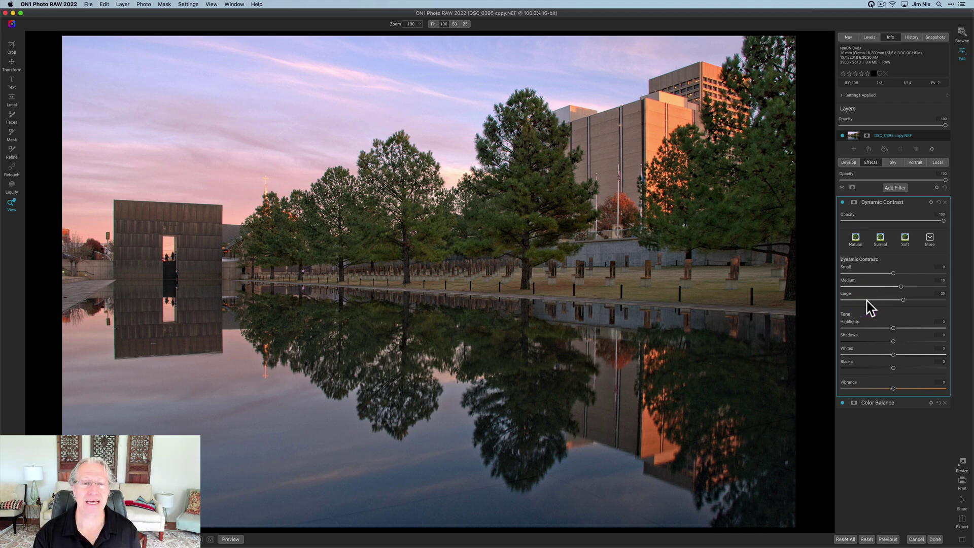
pyautogui.click(843, 202)
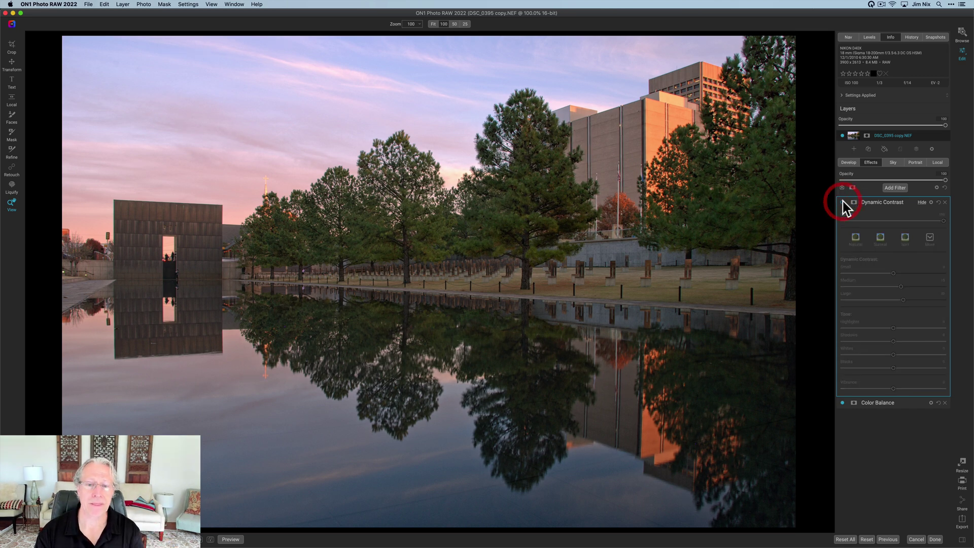
pyautogui.click(843, 201)
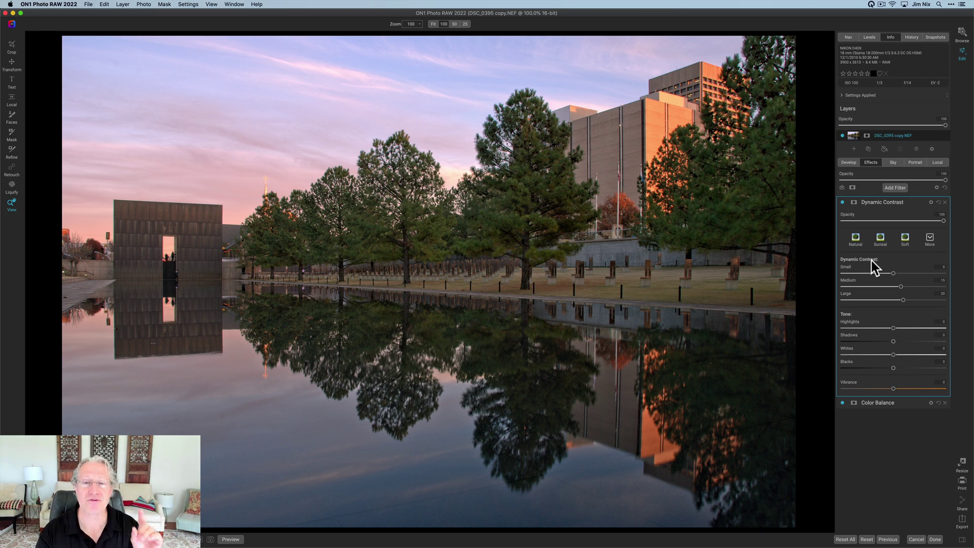
# Create a local adjustment covering the whole photo by inverting its mask, reset its exposure, and warm its temperature slightly.
pyautogui.click(939, 161)
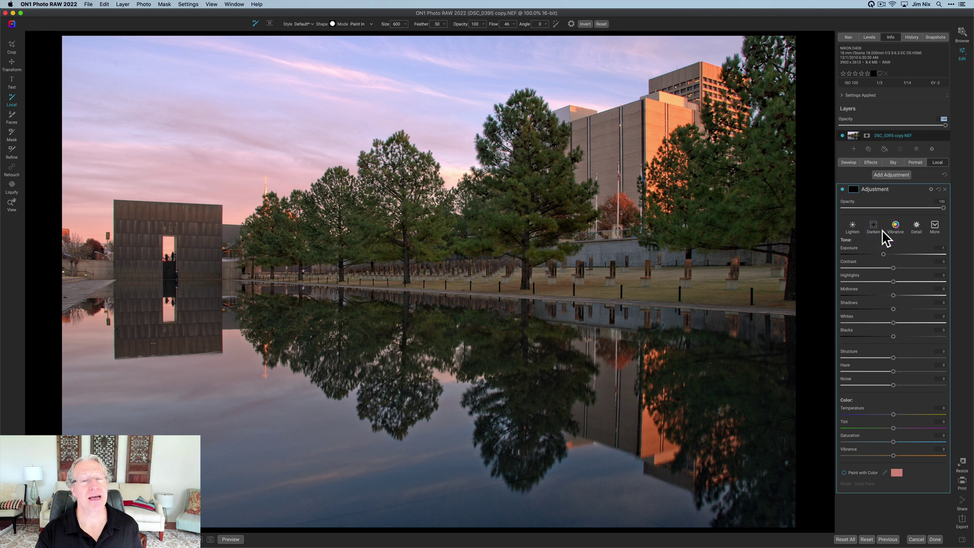
pyautogui.click(853, 192)
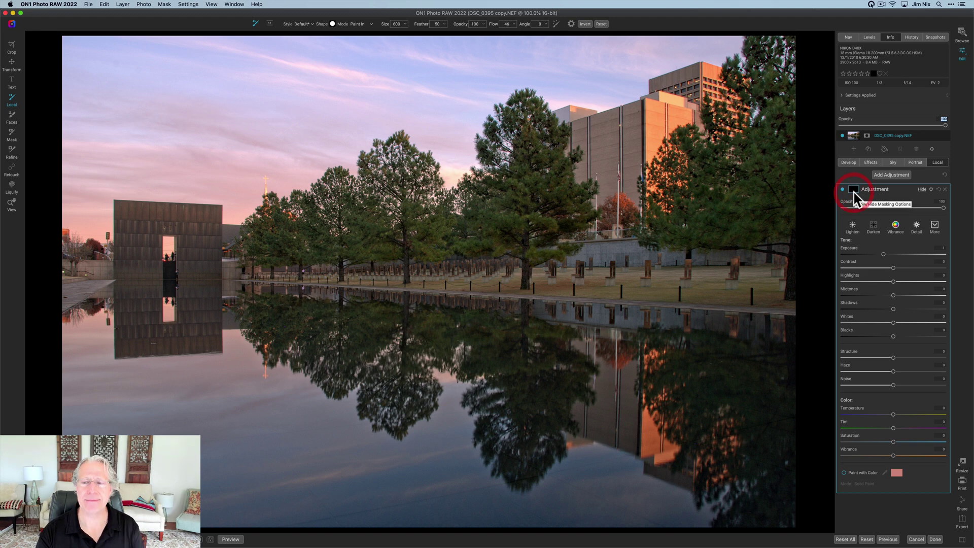
pyautogui.click(882, 226)
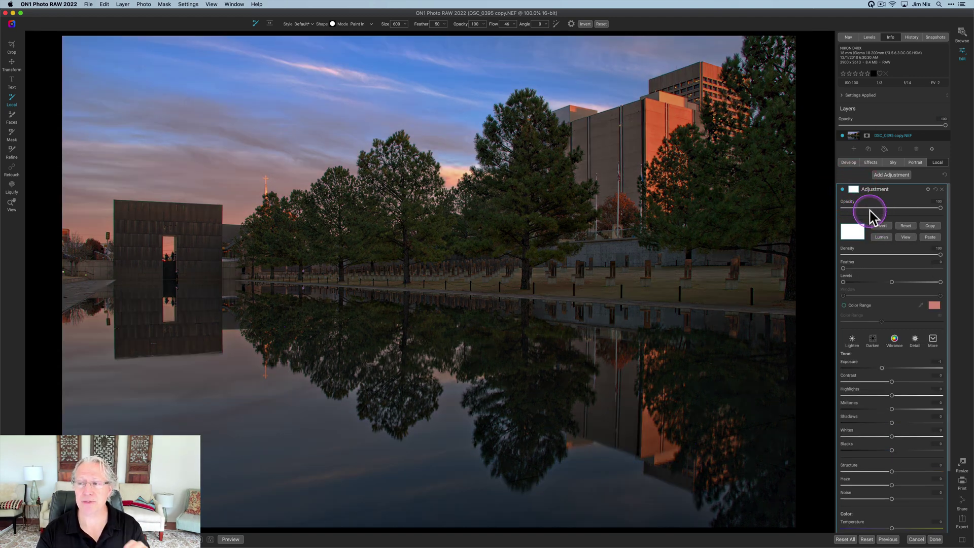
pyautogui.click(854, 191)
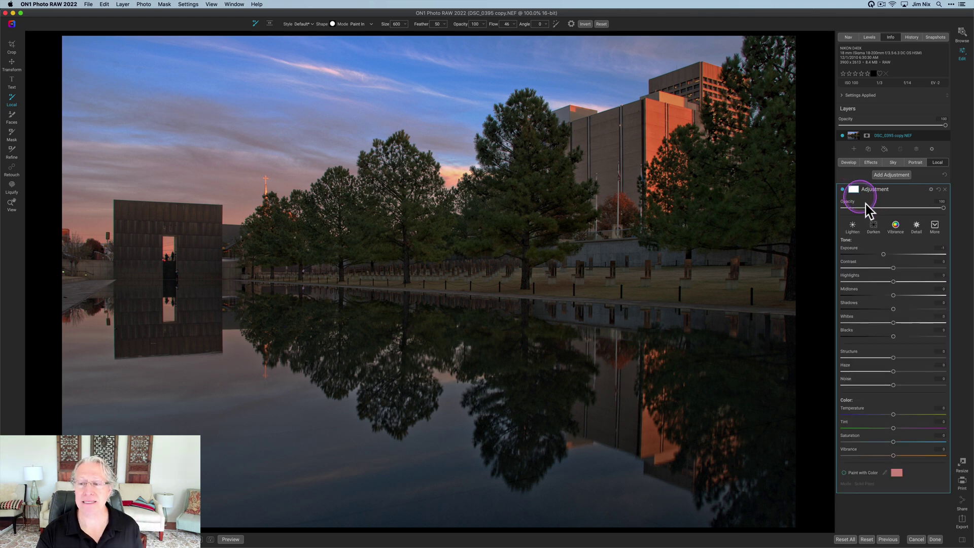
pyautogui.doubleClick(882, 253)
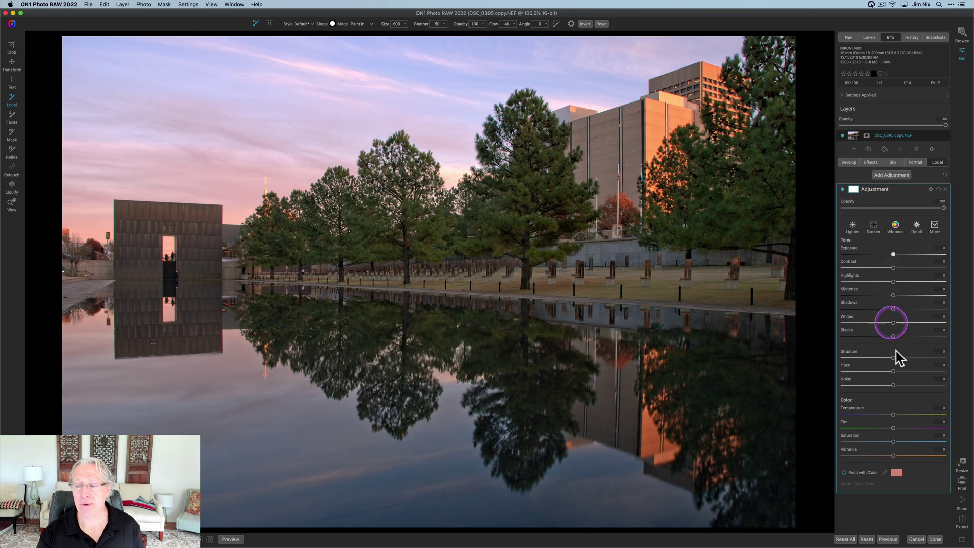
pyautogui.click(896, 413)
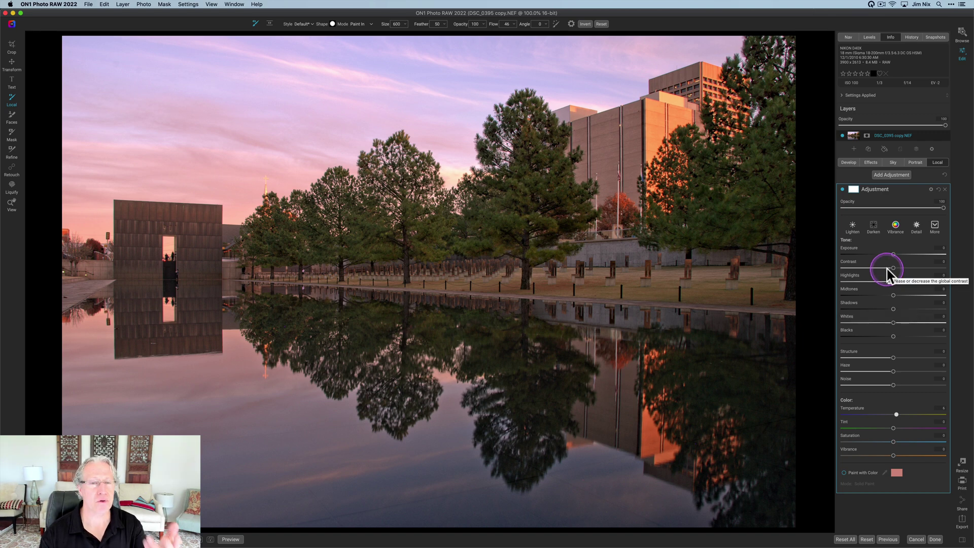
# Add a second local adjustment masked by a linear gradient over the scene above the waterline, and reset its exposure.
pyautogui.click(889, 176)
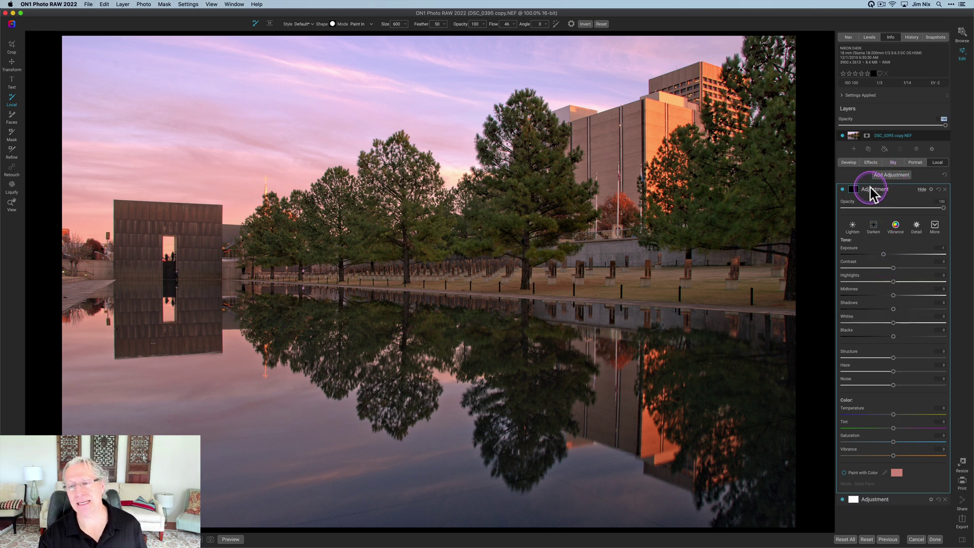
pyautogui.click(269, 24)
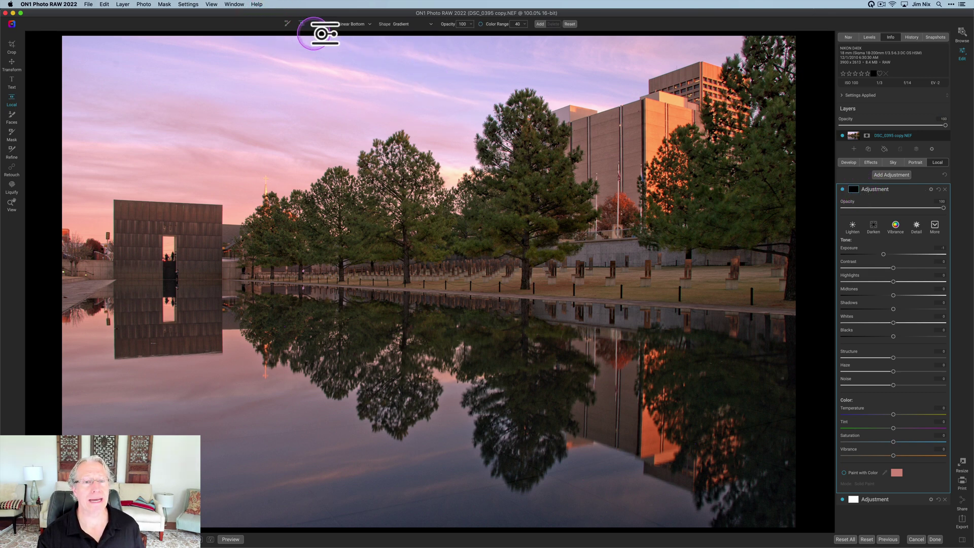
pyautogui.click(447, 286)
pyautogui.doubleClick(883, 255)
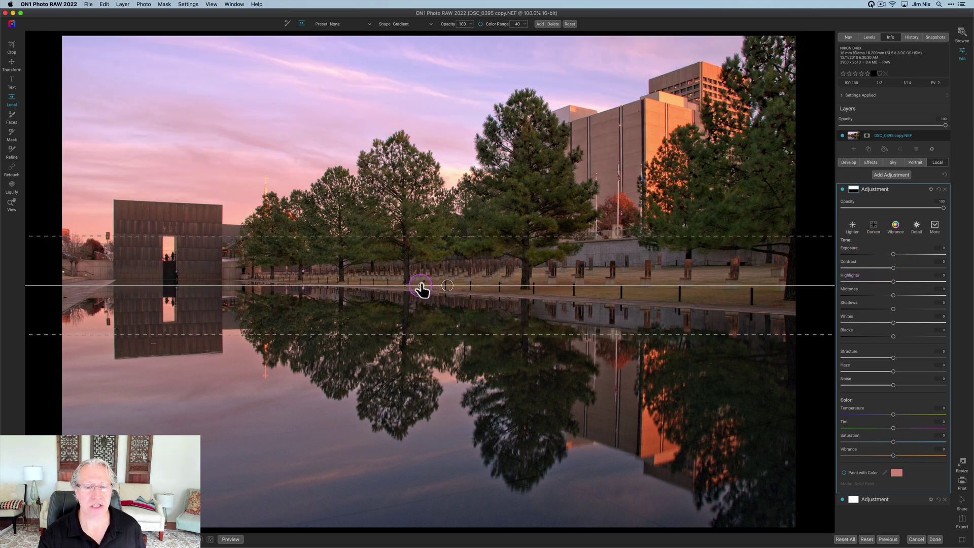
pyautogui.moveTo(420, 285); pyautogui.dragTo(453, 314)
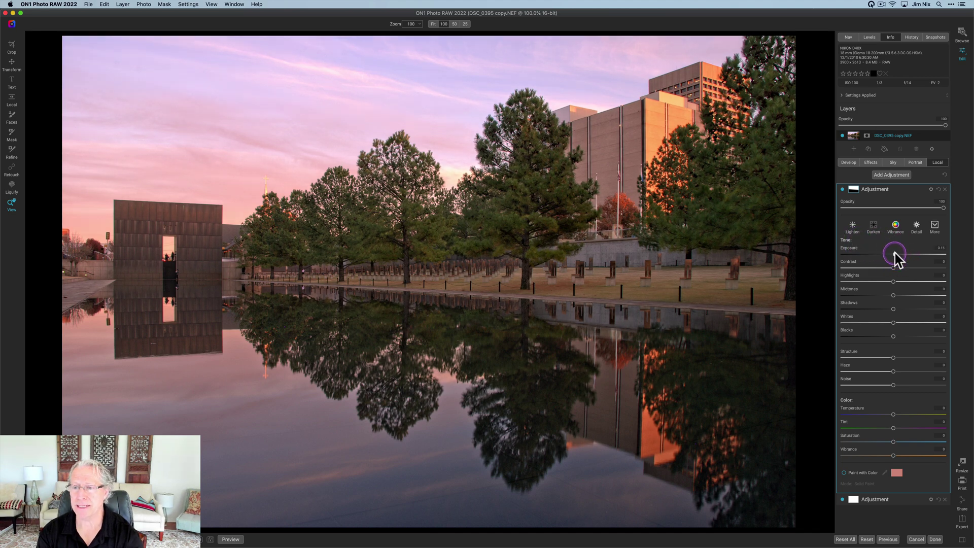
# Set the gradient adjustment's exposure to 0.4, contrast to 13, highlights to about -30, midtones to 8 and shadows to 3, comparing before and after.
pyautogui.moveTo(894, 254); pyautogui.dragTo(897, 254)
pyautogui.click(894, 268)
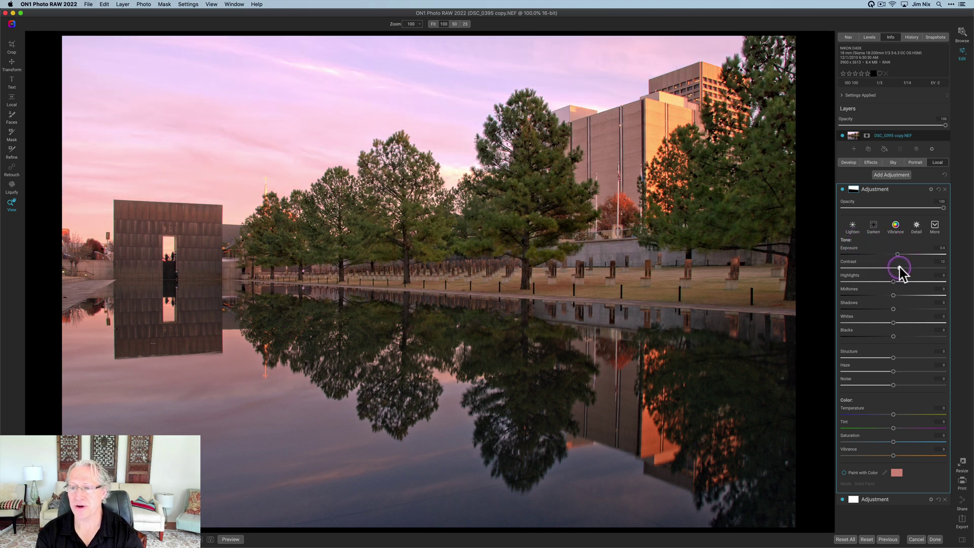
pyautogui.moveTo(892, 282); pyautogui.dragTo(890, 282)
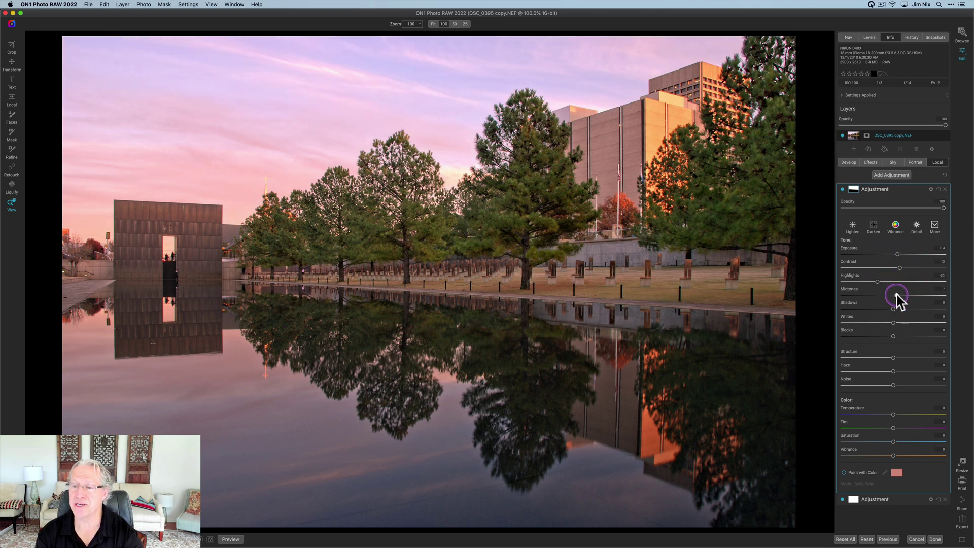
pyautogui.click(897, 295)
pyautogui.click(894, 308)
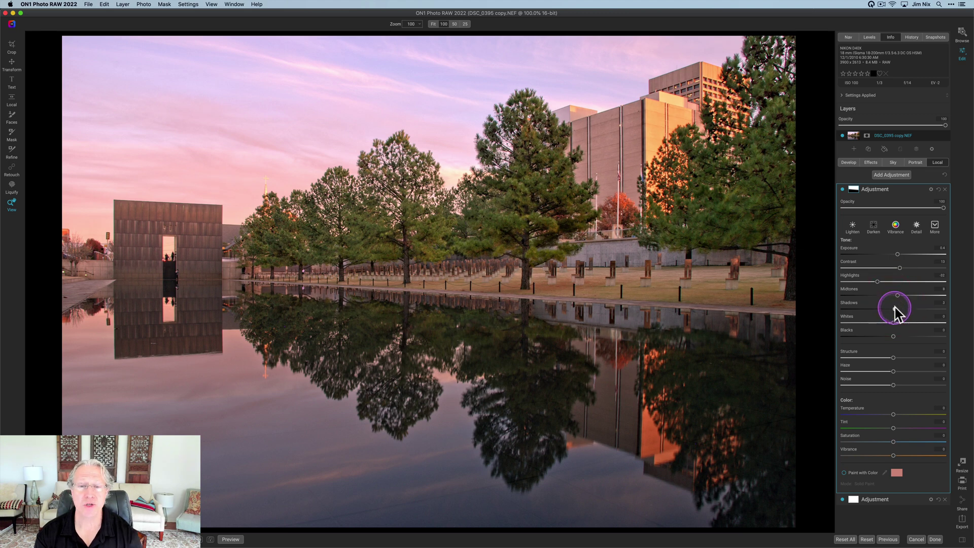
pyautogui.click(841, 190)
pyautogui.click(843, 189)
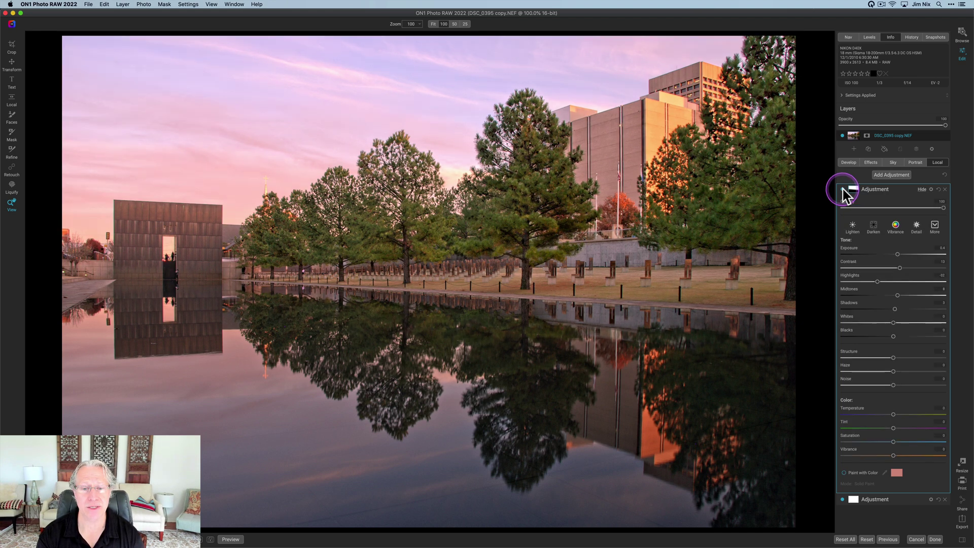
pyautogui.click(877, 279)
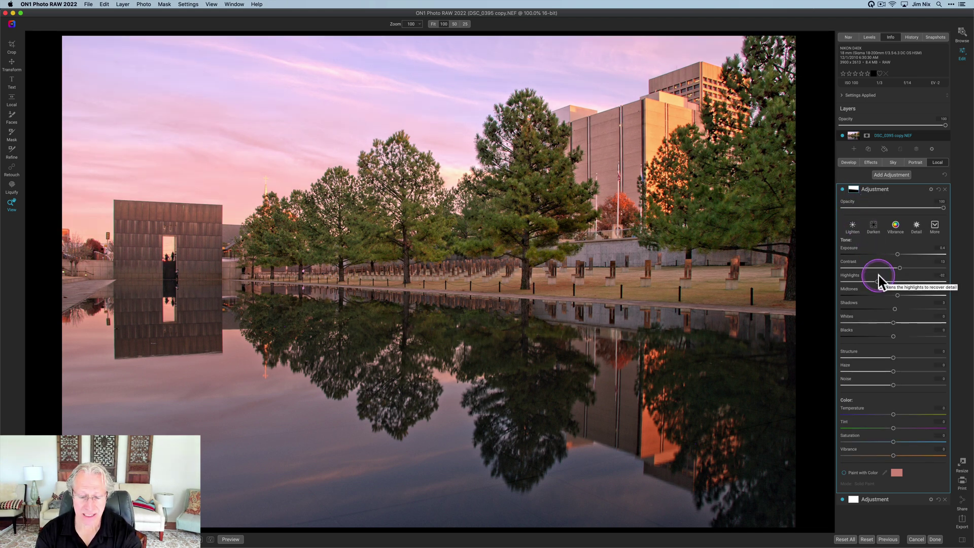
# Raise the gradient adjustment's temperature and tint slightly, set its vibrance to 18, and compare the photo with and without it.
pyautogui.moveTo(891, 412); pyautogui.dragTo(900, 455)
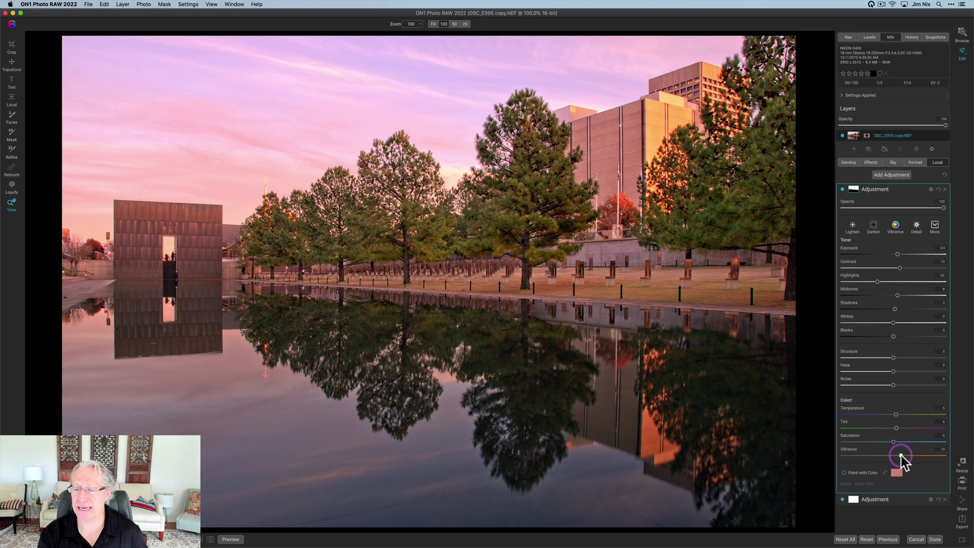
pyautogui.click(842, 190)
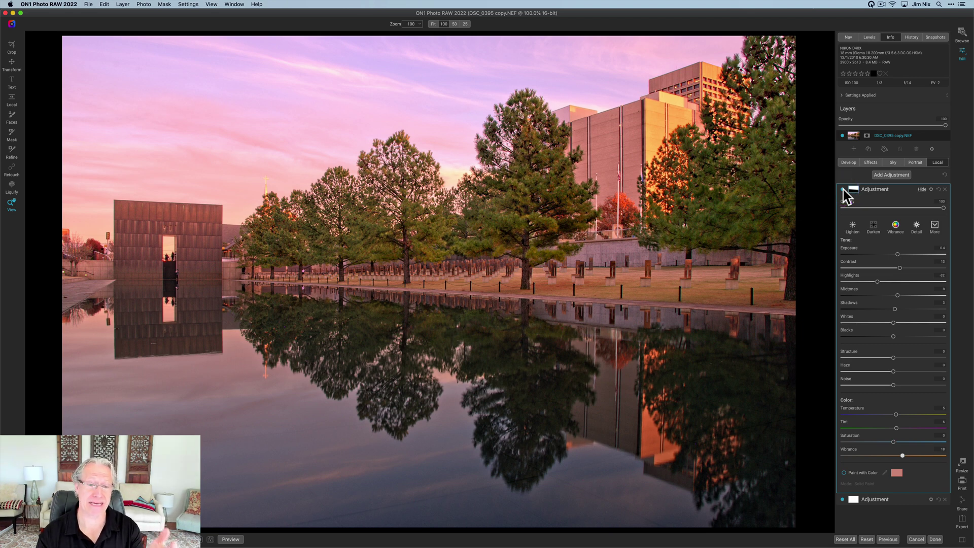
pyautogui.click(842, 190)
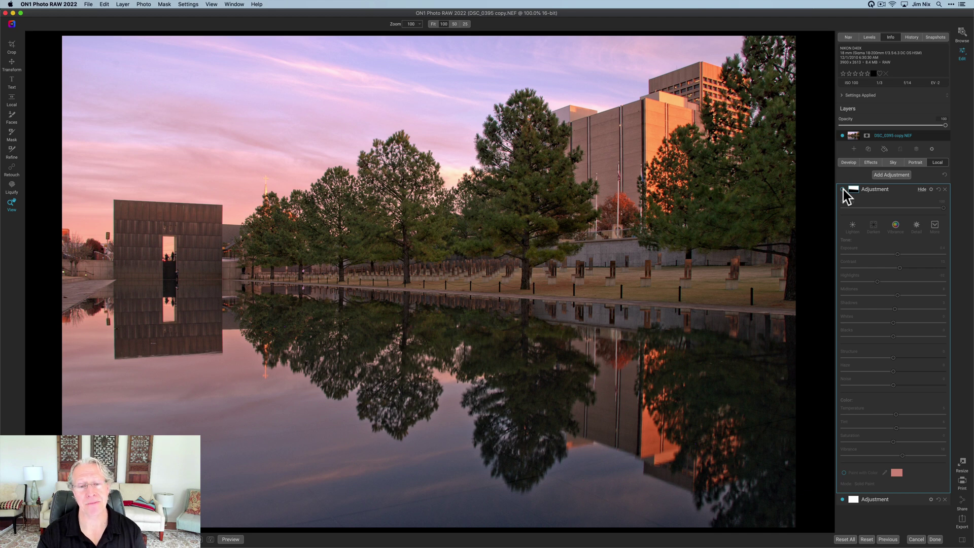
pyautogui.click(843, 189)
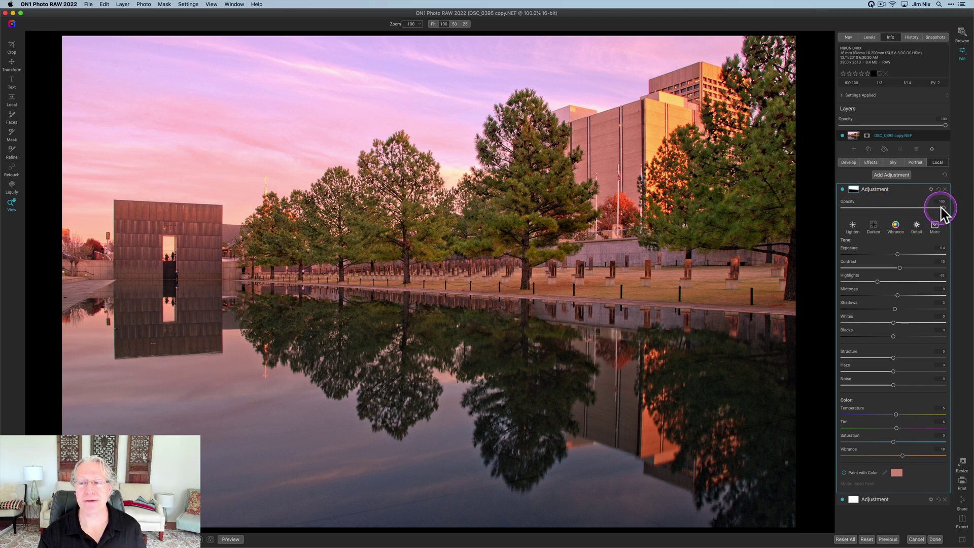
# Try the gradient adjustment at 51 opacity, and restore it to 100.
pyautogui.moveTo(943, 208); pyautogui.dragTo(894, 212)
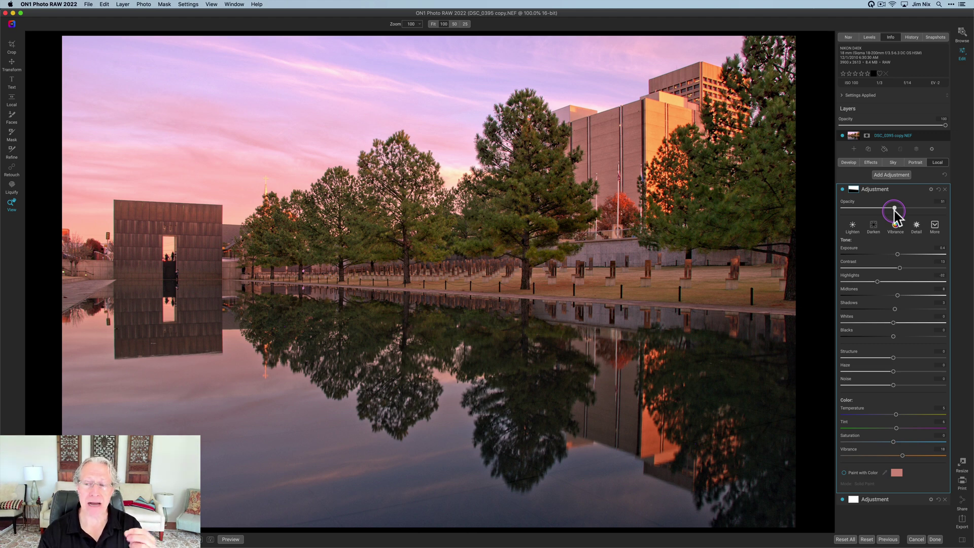
pyautogui.moveTo(894, 212); pyautogui.dragTo(948, 207)
pyautogui.moveTo(948, 205)
pyautogui.mouseDown()
pyautogui.moveTo(929, 207)
pyautogui.moveTo(966, 200)
pyautogui.mouseUp()
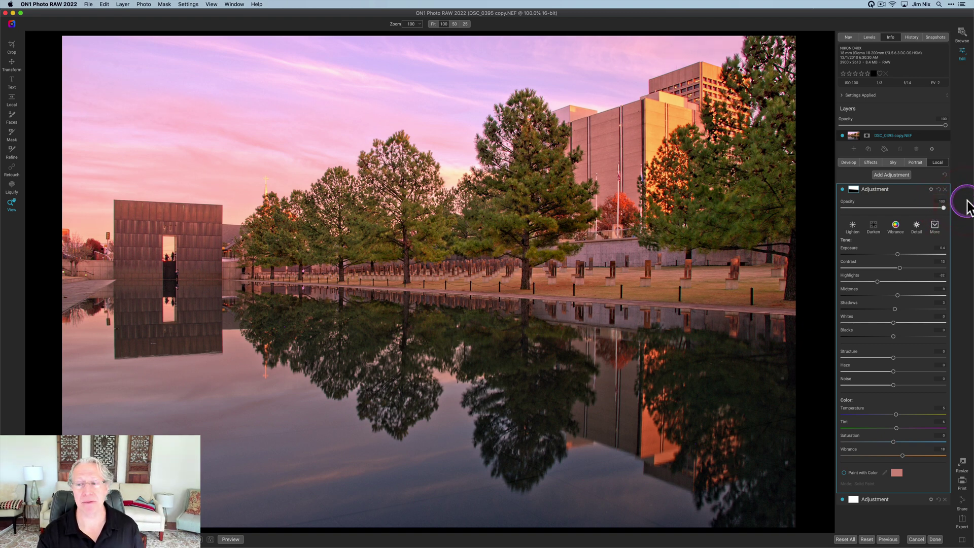
# Add a local adjustment gradient-masked over the water, setting exposure 0.5, contrast 18, highlights about -20, midtones slightly up, shadows slightly down and vibrance about 10.
pyautogui.click(891, 175)
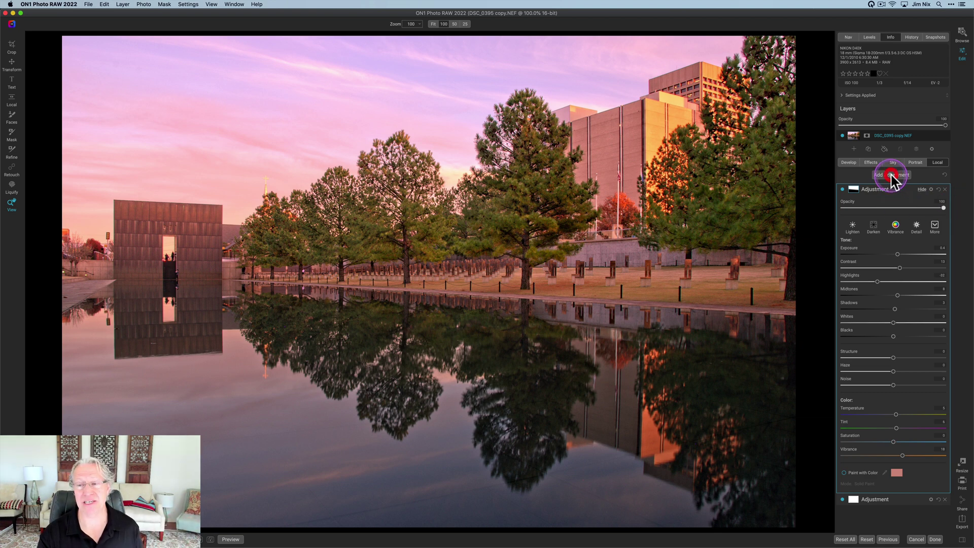
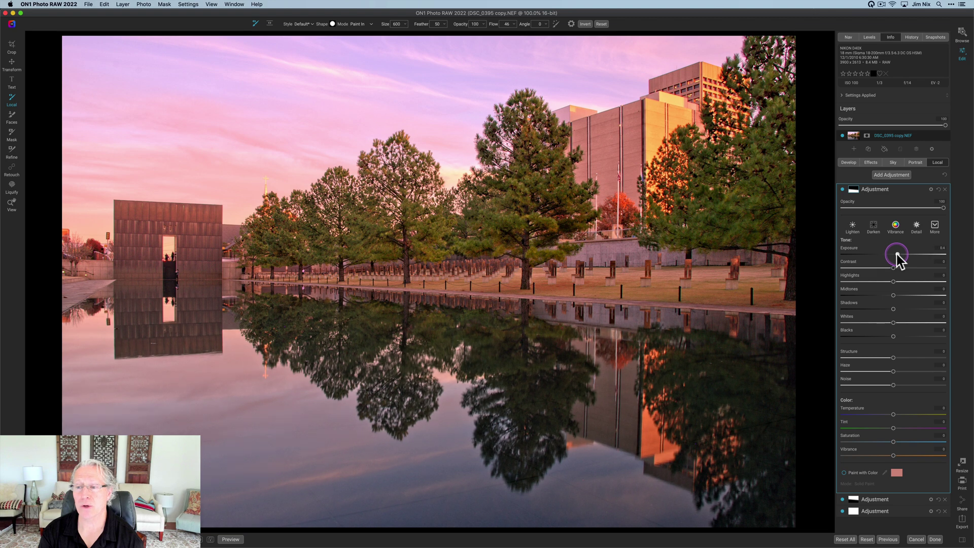
pyautogui.moveTo(897, 254); pyautogui.dragTo(901, 267)
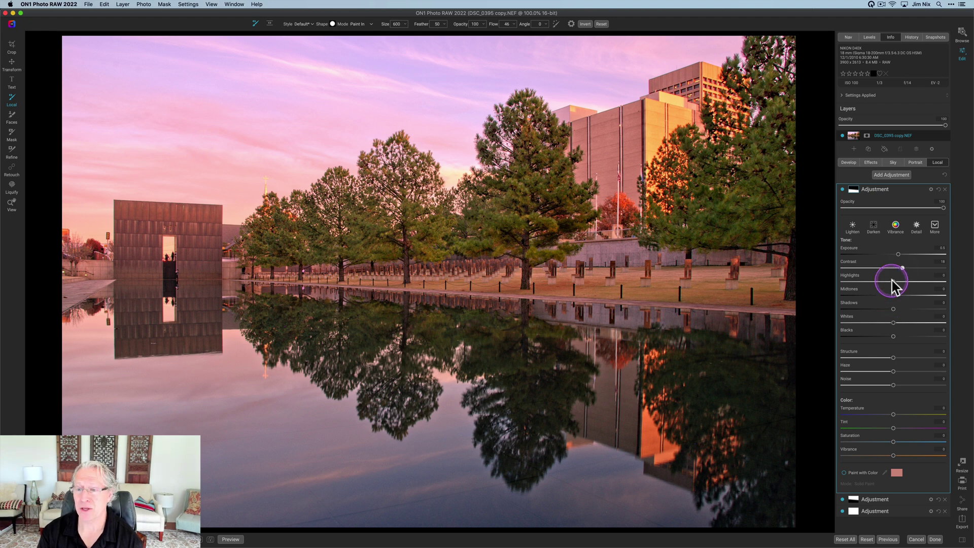
pyautogui.moveTo(893, 281)
pyautogui.mouseDown()
pyautogui.moveTo(881, 281)
pyautogui.moveTo(895, 299)
pyautogui.mouseUp()
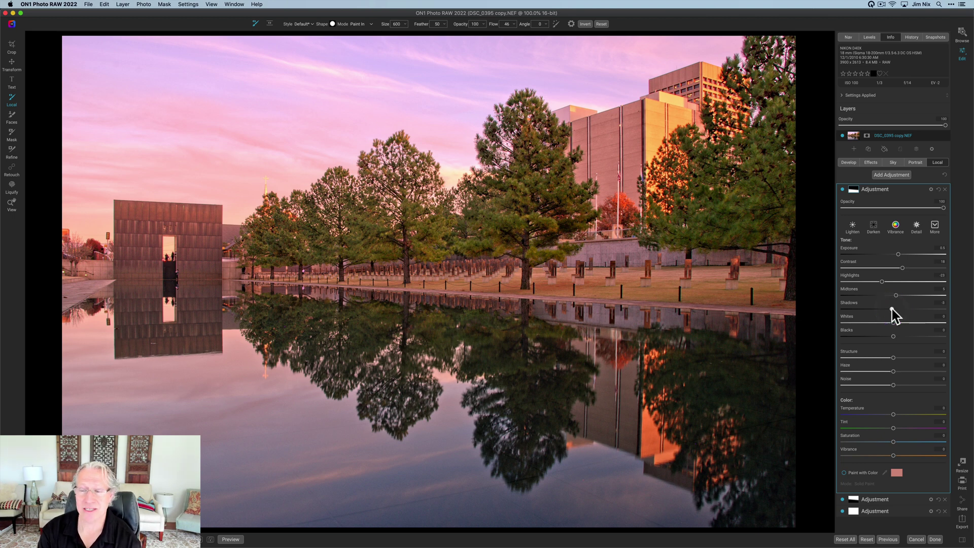
pyautogui.click(892, 309)
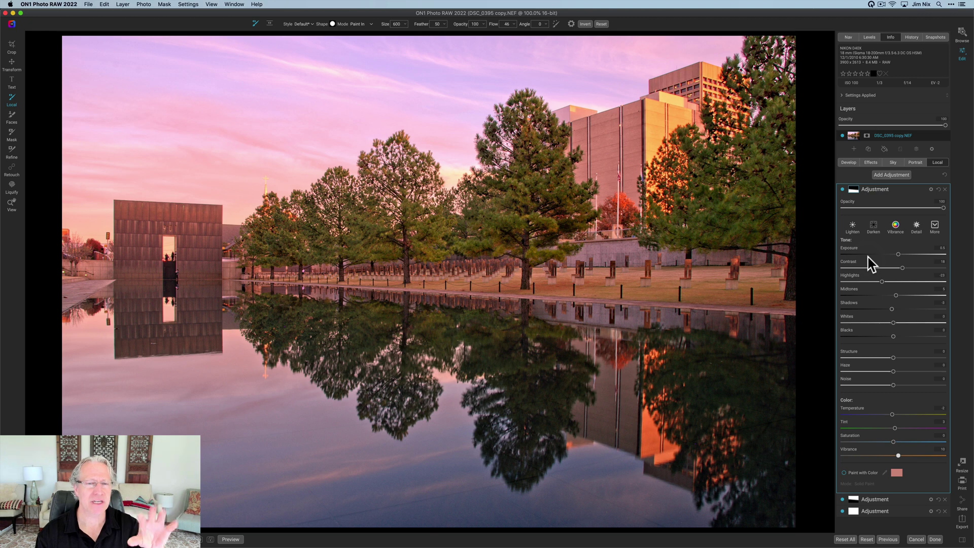
# Reduce the opacity of the gradient adjustment above the waterline to about 78 and its exposure to 0.3.
pyautogui.click(868, 190)
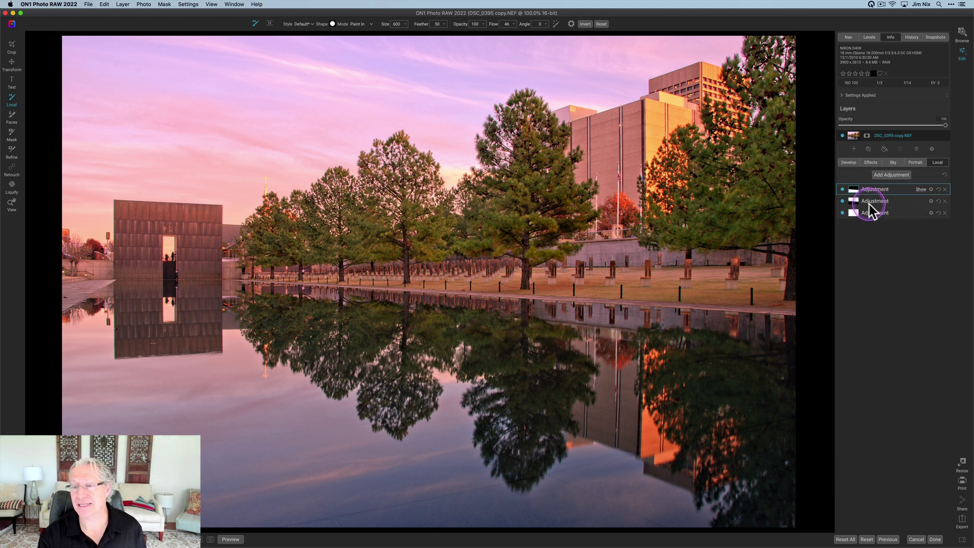
pyautogui.click(873, 201)
pyautogui.click(901, 219)
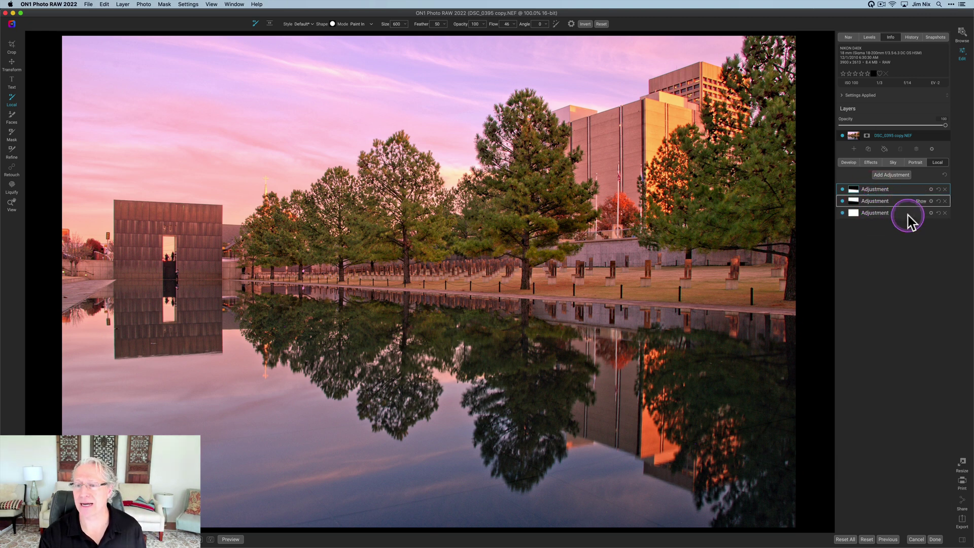
pyautogui.click(893, 327)
pyautogui.click(868, 189)
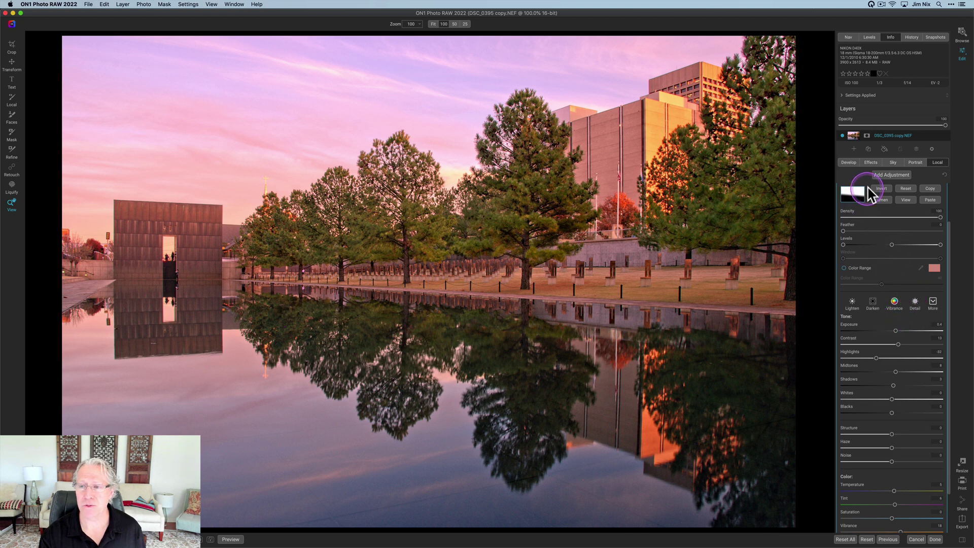
pyautogui.click(908, 263)
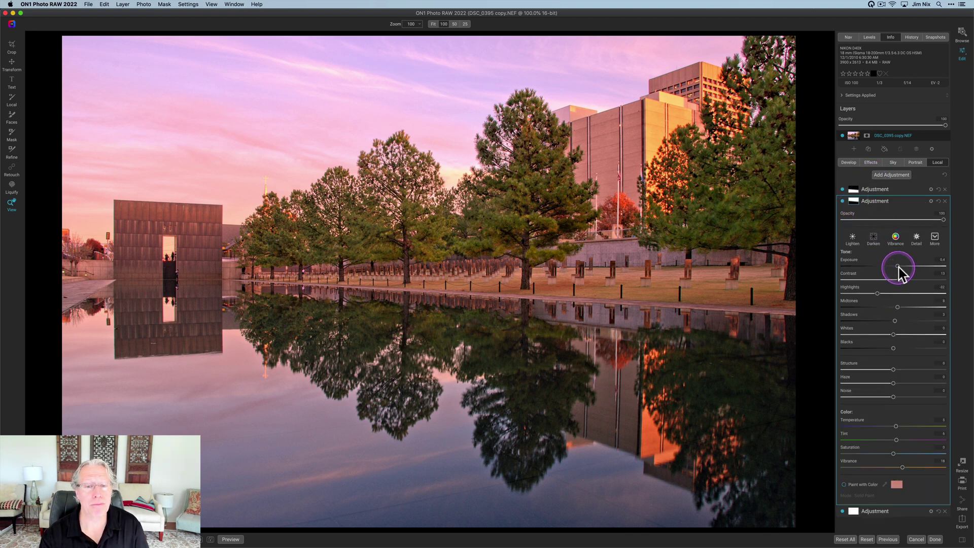
pyautogui.click(943, 220)
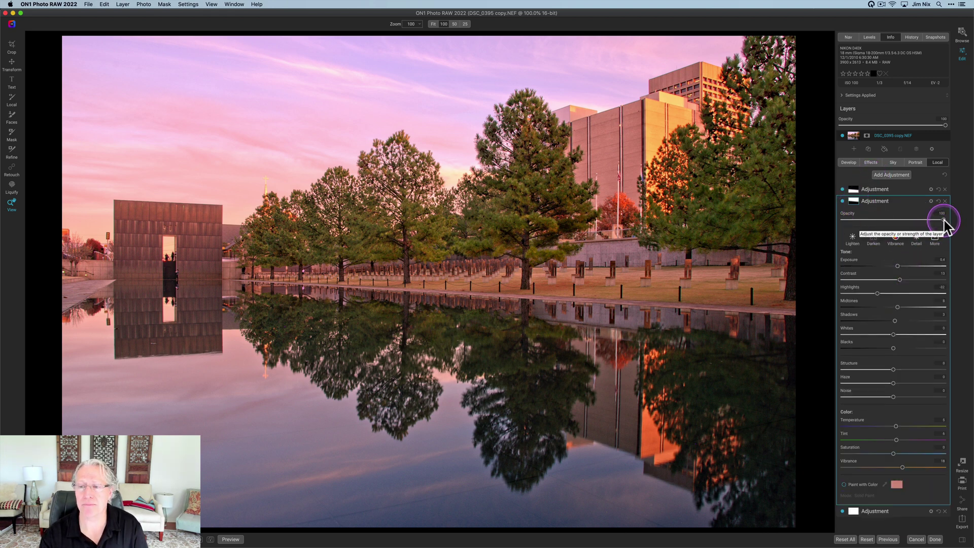
pyautogui.moveTo(926, 221); pyautogui.dragTo(921, 221)
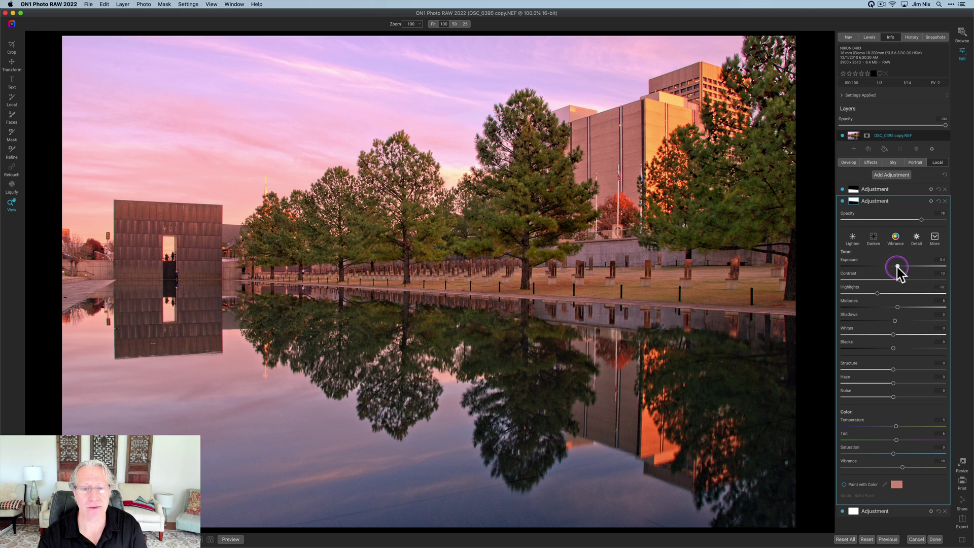
pyautogui.moveTo(897, 267); pyautogui.dragTo(896, 267)
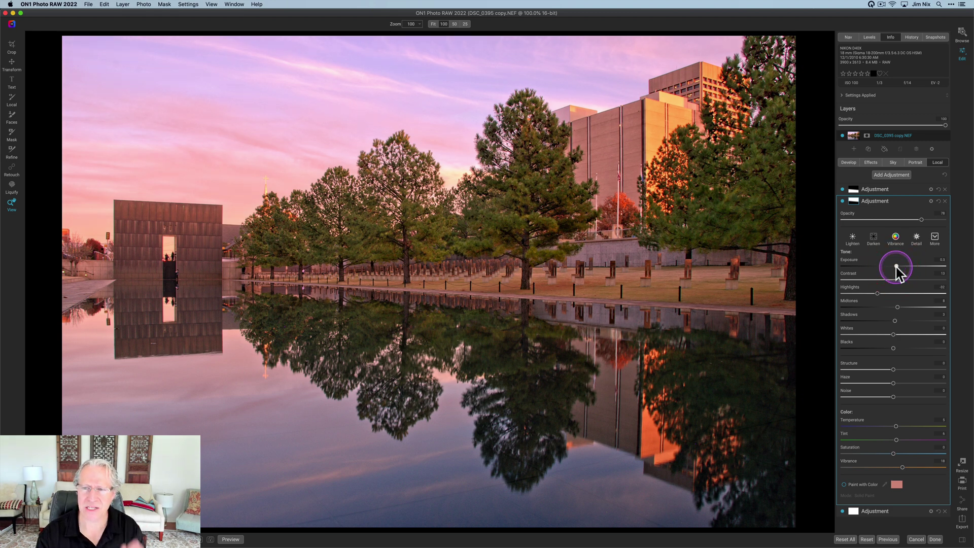
# Compare the photo with and without the water adjustment, and collapse its settings.
pyautogui.click(868, 201)
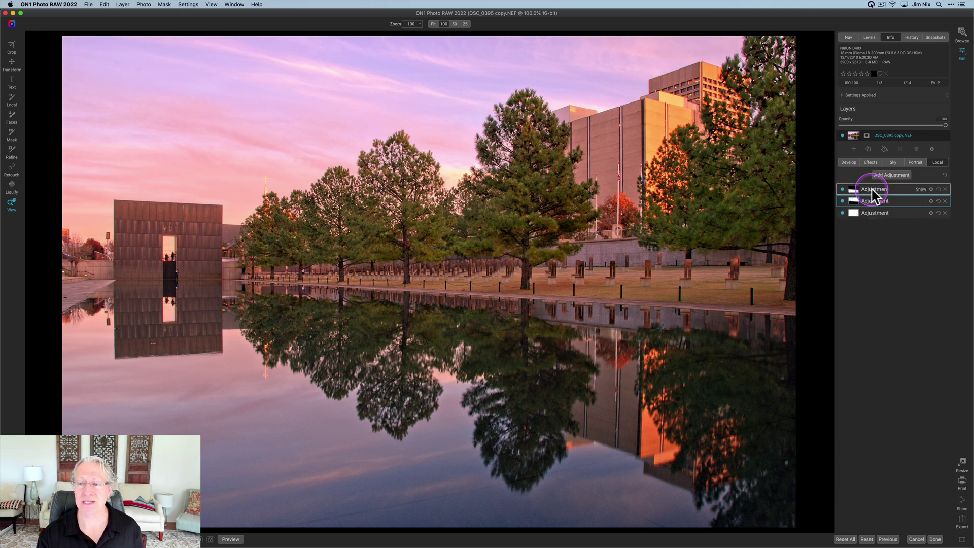
pyautogui.click(872, 191)
pyautogui.click(842, 190)
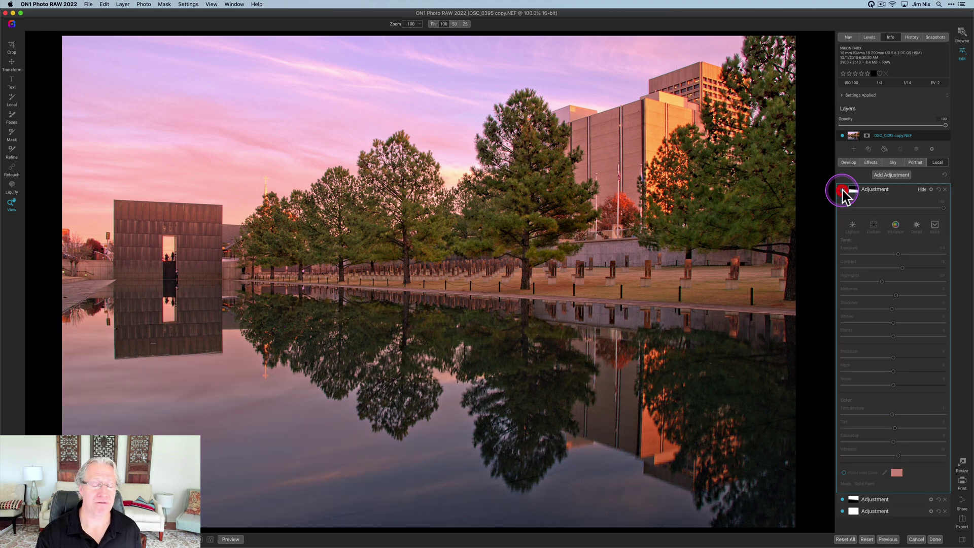
pyautogui.click(842, 191)
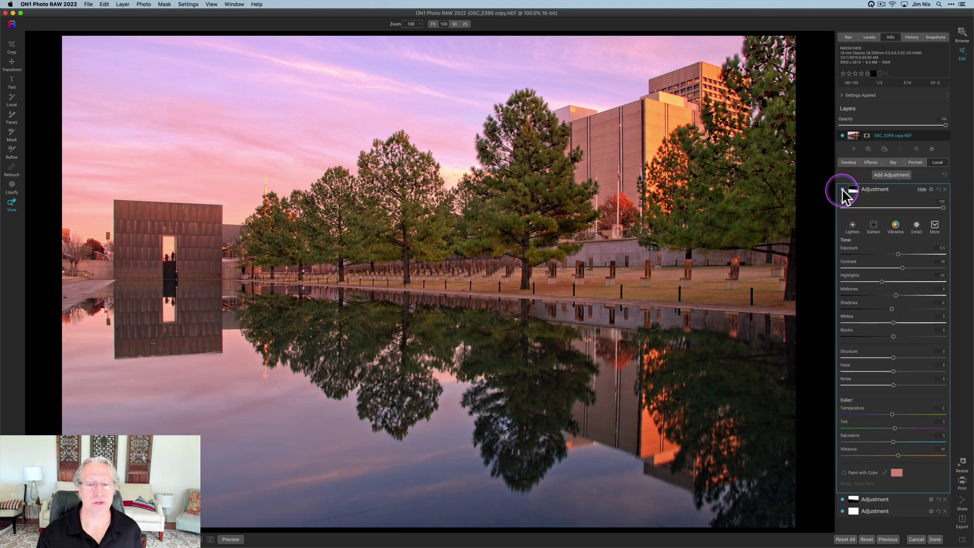
pyautogui.click(881, 189)
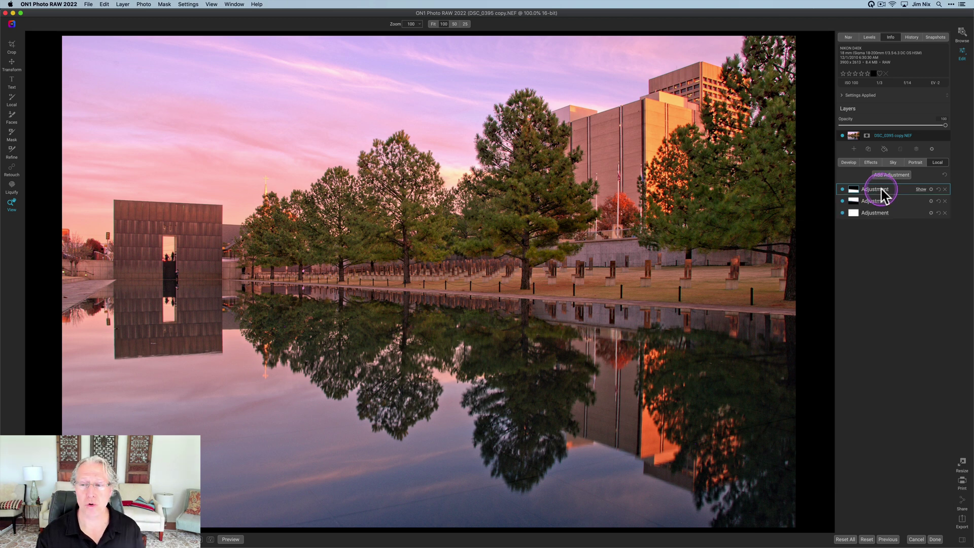
# Switch off all three local adjustments to view the photo without them, and switch them all back on.
pyautogui.click(842, 189)
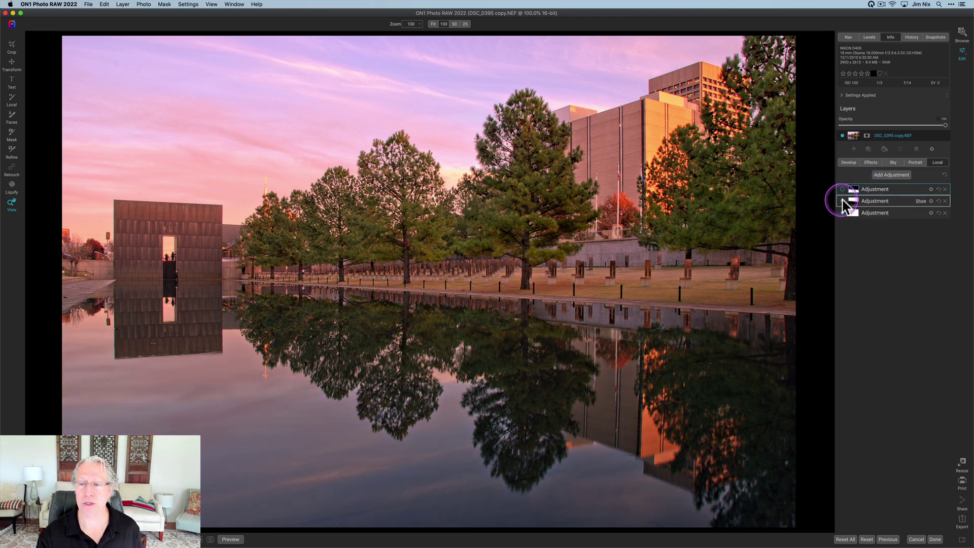
pyautogui.click(842, 201)
pyautogui.click(842, 213)
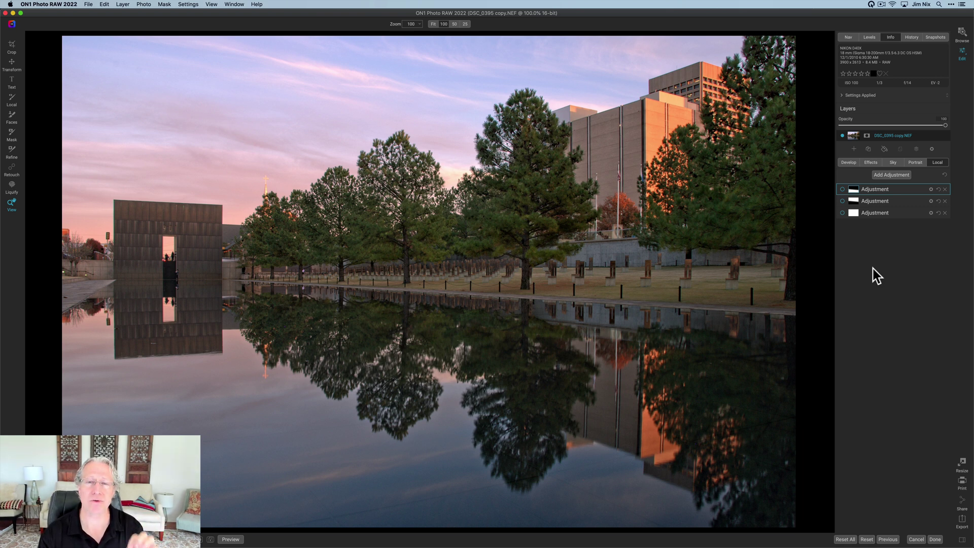
pyautogui.click(842, 201)
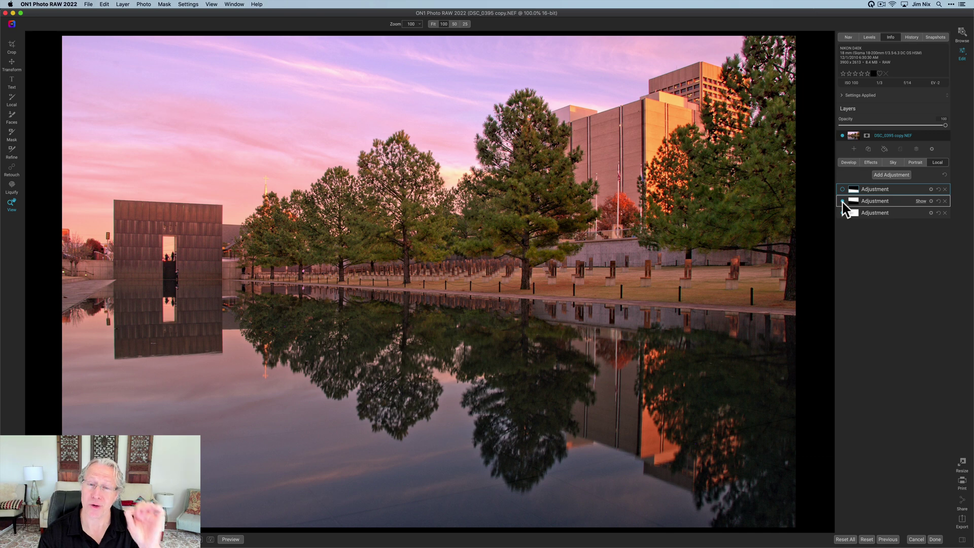
pyautogui.click(841, 190)
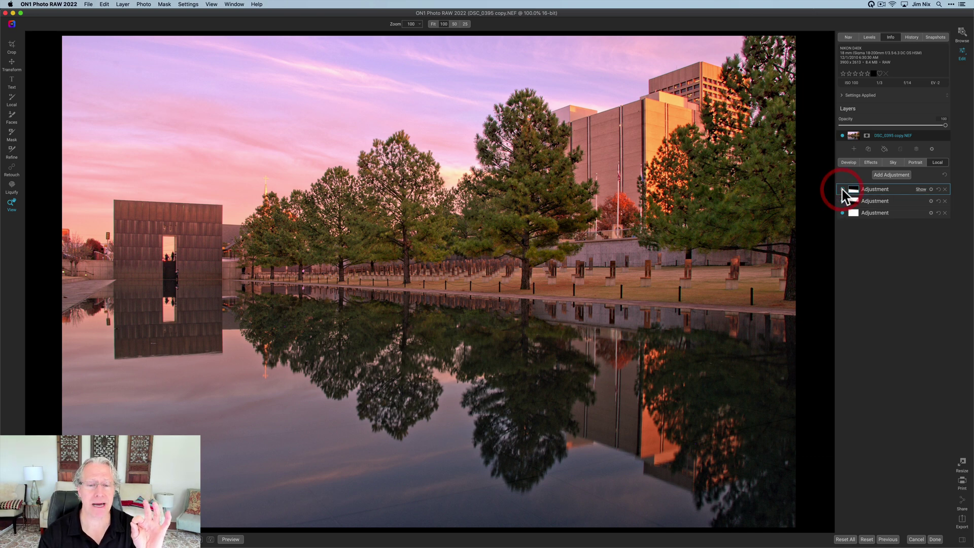
pyautogui.click(893, 288)
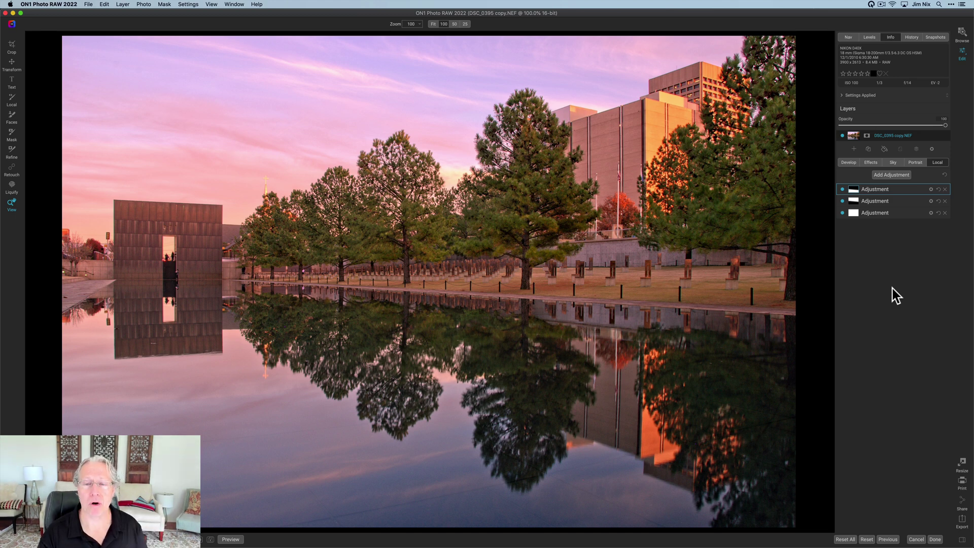
# Disable the local adjustments, re-enable them one at a time from the whole-image one up, and compare the finished photo with the unedited original.
pyautogui.click(842, 189)
pyautogui.click(842, 201)
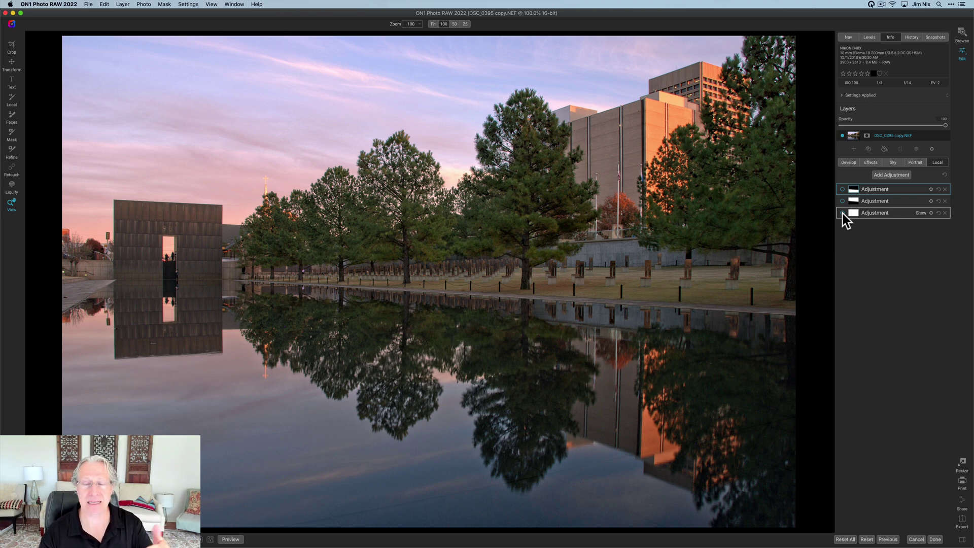
pyautogui.click(842, 213)
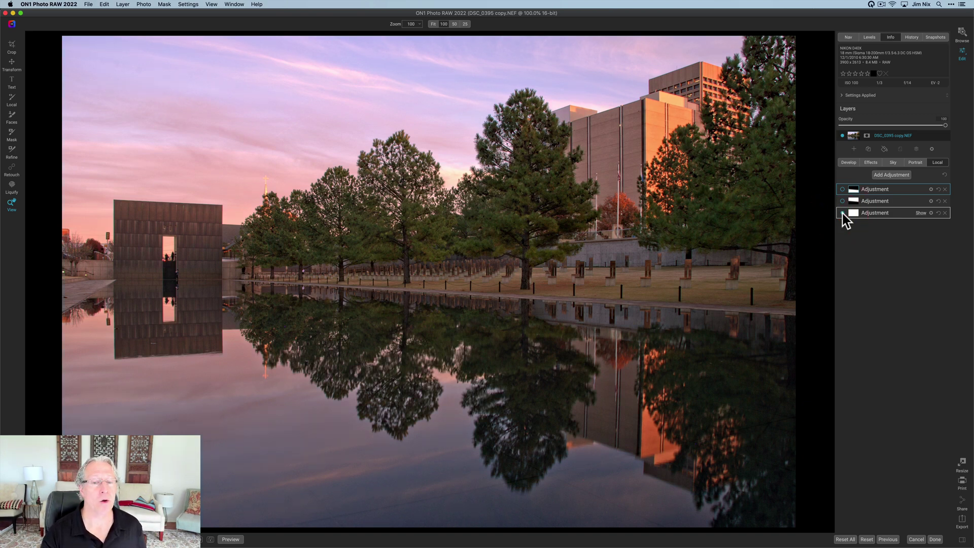
pyautogui.click(842, 203)
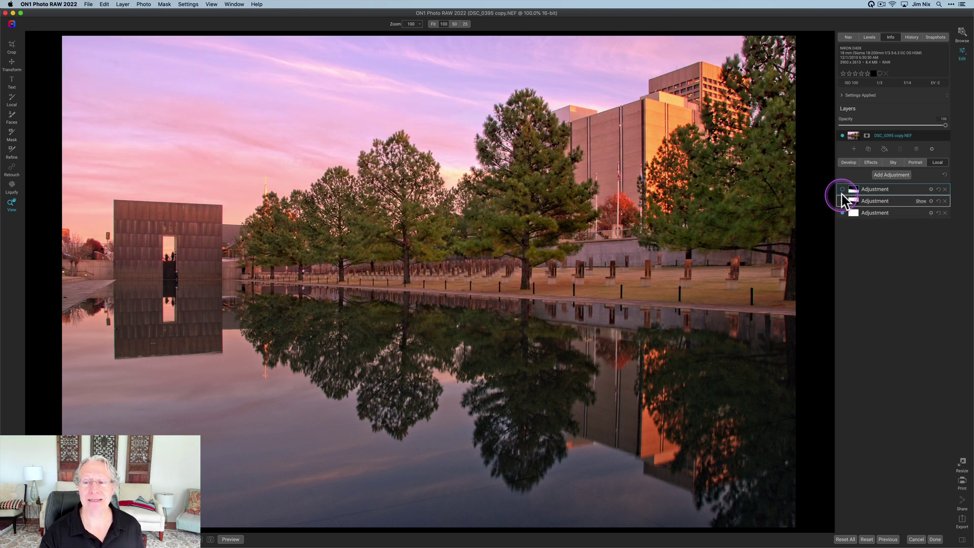
pyautogui.click(842, 189)
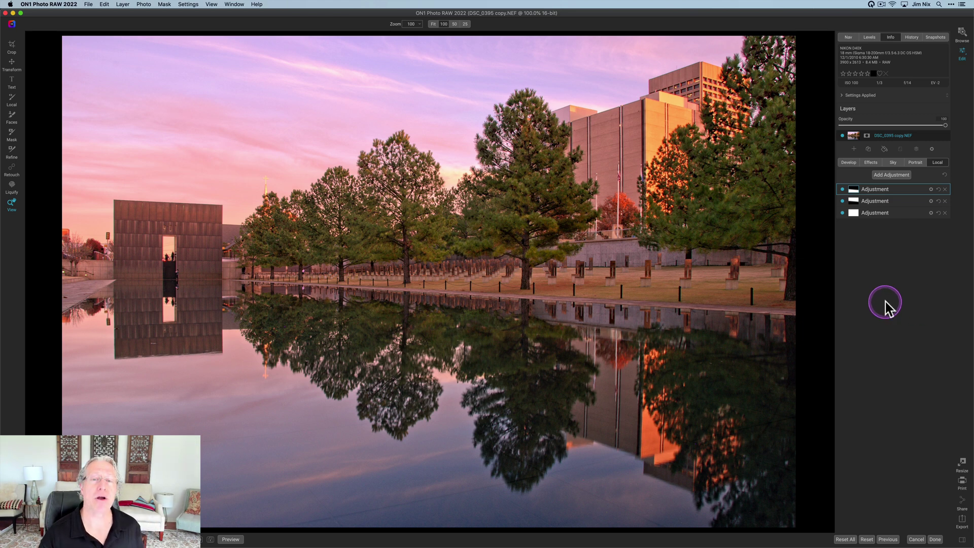
pyautogui.press('\\')
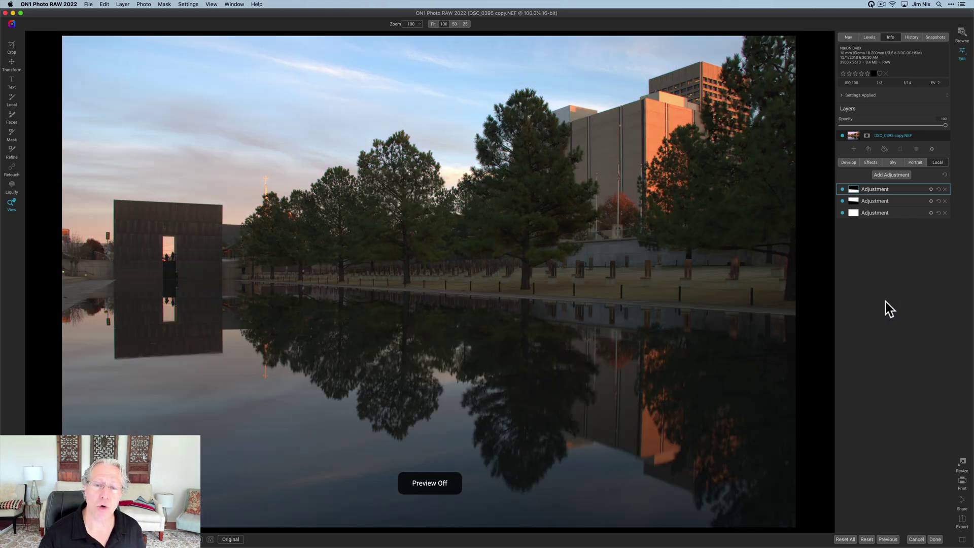
pyautogui.press('\\')
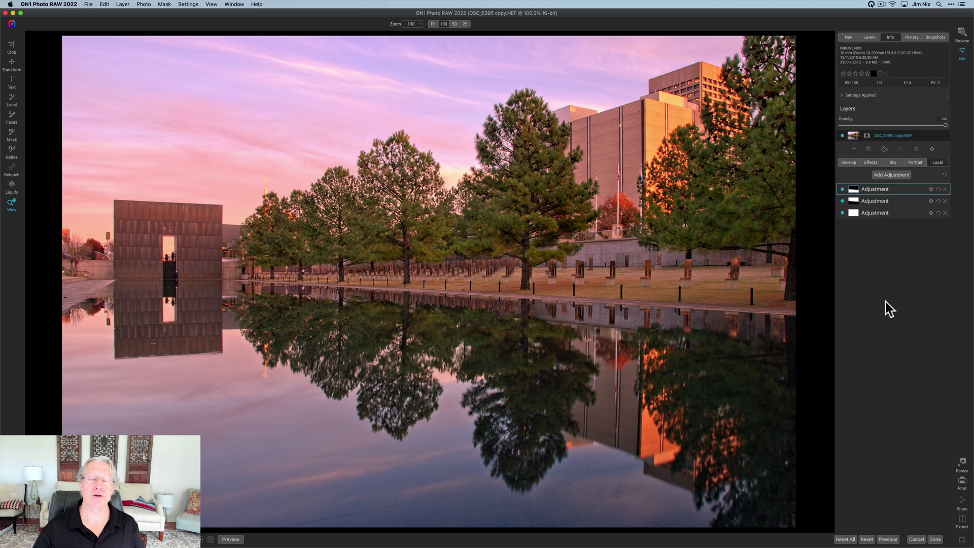